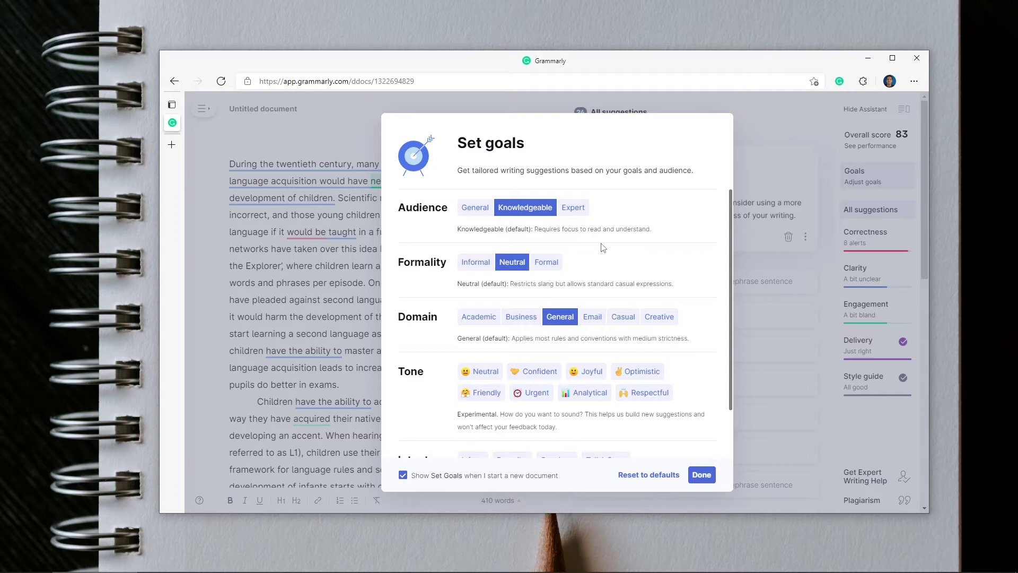
Step: Set the essay goals to Formal, Academic domain, Analytical tone and Describe intent
{"action": "left_click", "coordinate": [546, 262]}
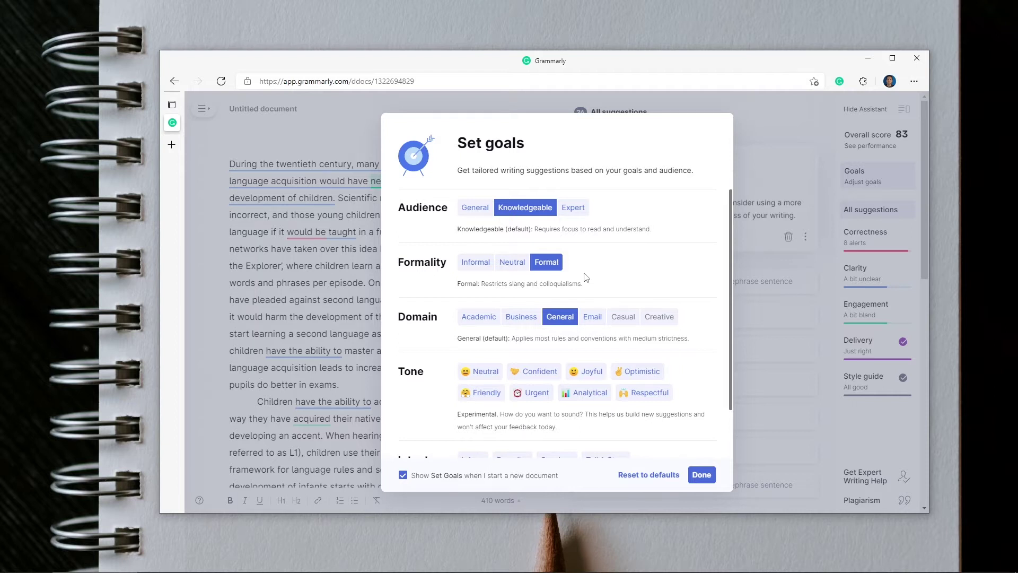
{"action": "scroll", "coordinate": [598, 265], "scroll_direction": "down", "scroll_amount": 1}
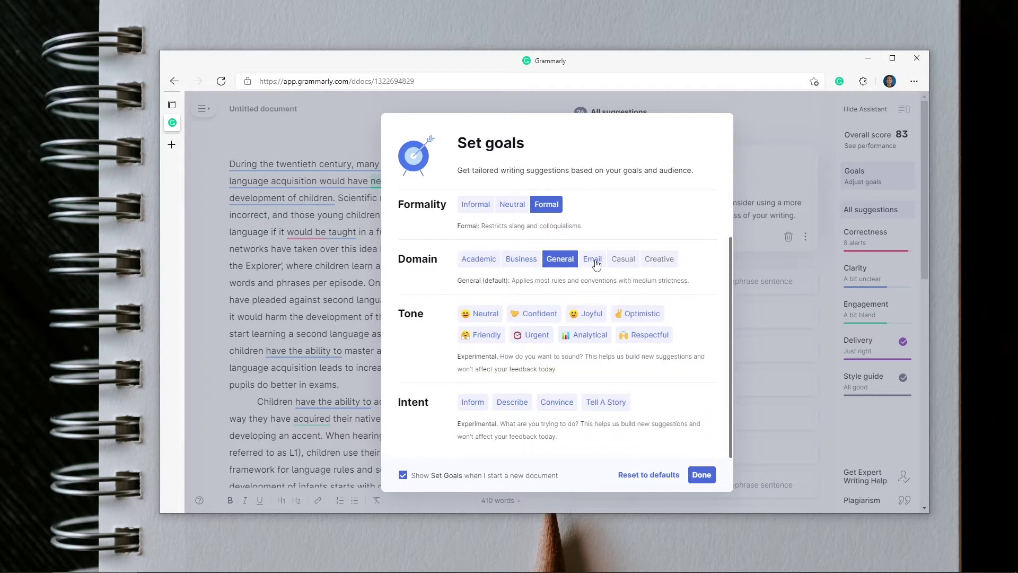
{"action": "left_click", "coordinate": [495, 264]}
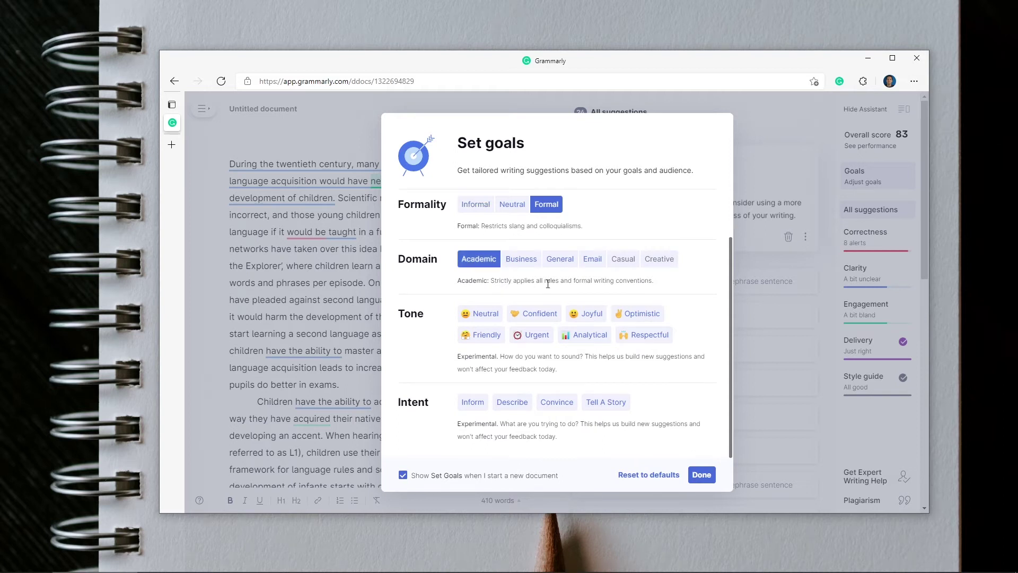
{"action": "left_click", "coordinate": [585, 334]}
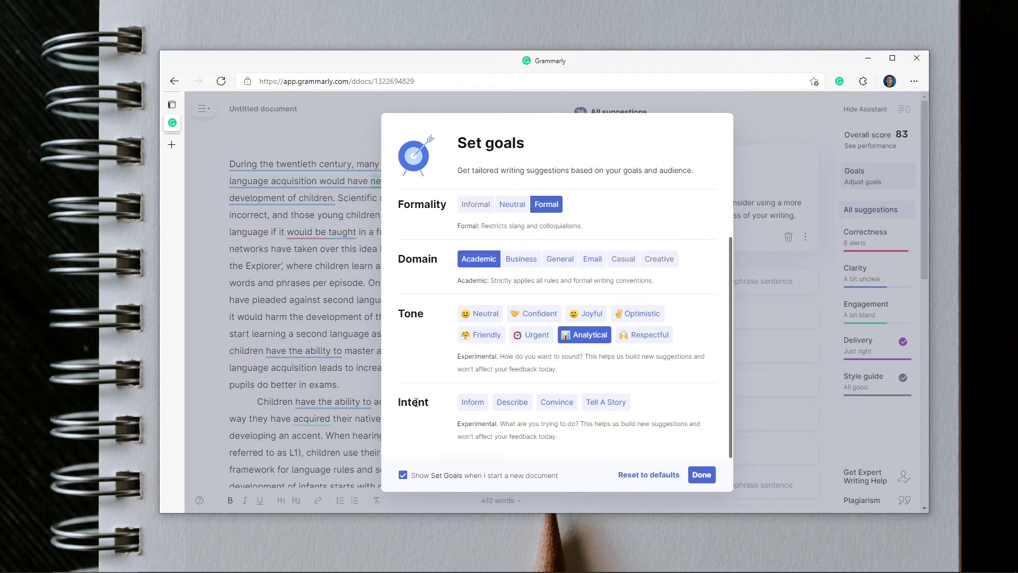
{"action": "left_click", "coordinate": [513, 405]}
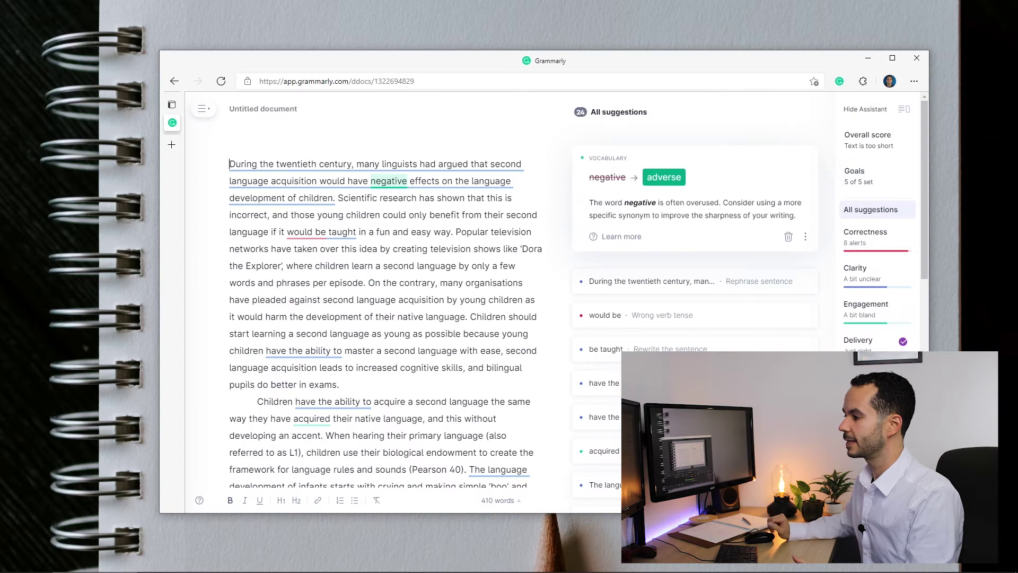
{"action": "key", "text": "Escape"}
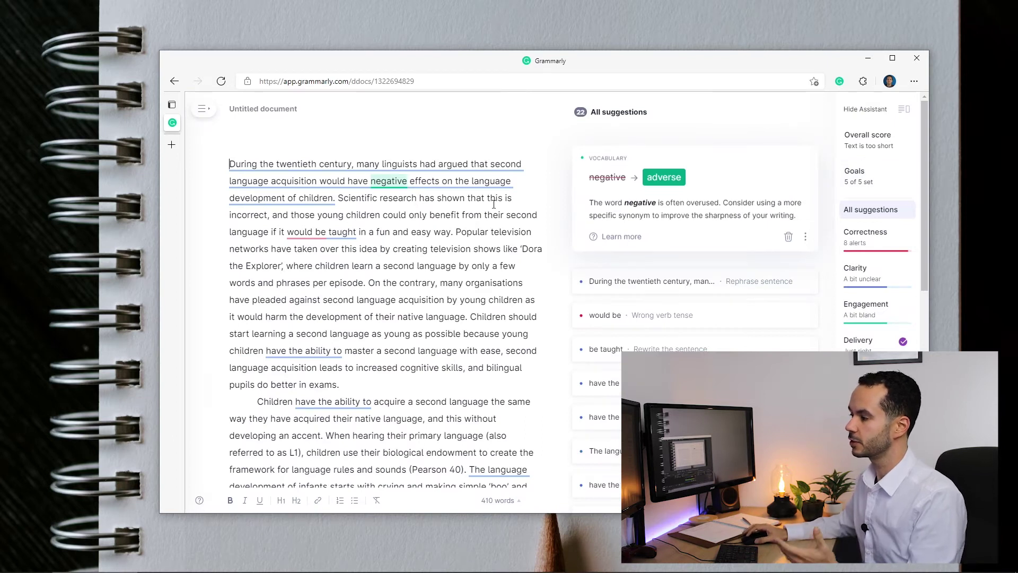
{"action": "scroll", "coordinate": [742, 183], "scroll_direction": "down", "scroll_amount": 1}
{"action": "scroll", "coordinate": [742, 182], "scroll_direction": "down", "scroll_amount": 8}
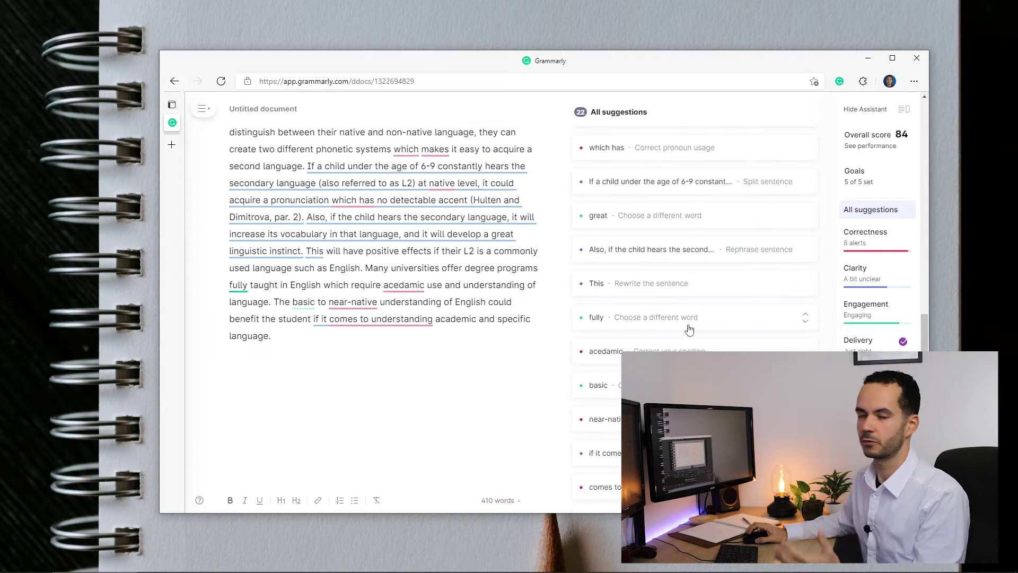
{"action": "scroll", "coordinate": [682, 323], "scroll_direction": "up", "scroll_amount": 5}
{"action": "scroll", "coordinate": [678, 254], "scroll_direction": "up", "scroll_amount": 3}
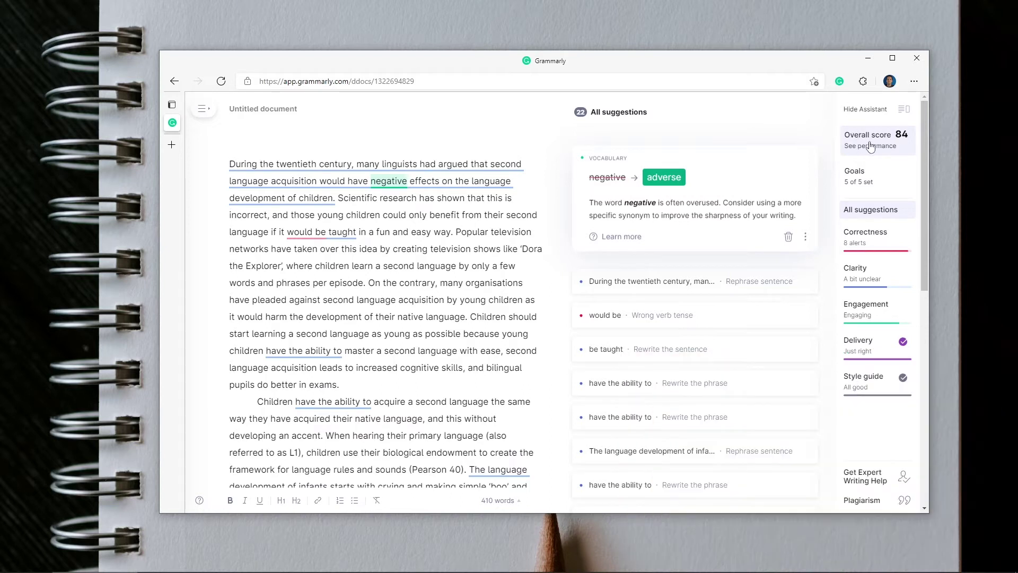
Step: Open the performance report and review its score 84, 410 words, readability 41 and vocabulary metrics
{"action": "left_click", "coordinate": [900, 141]}
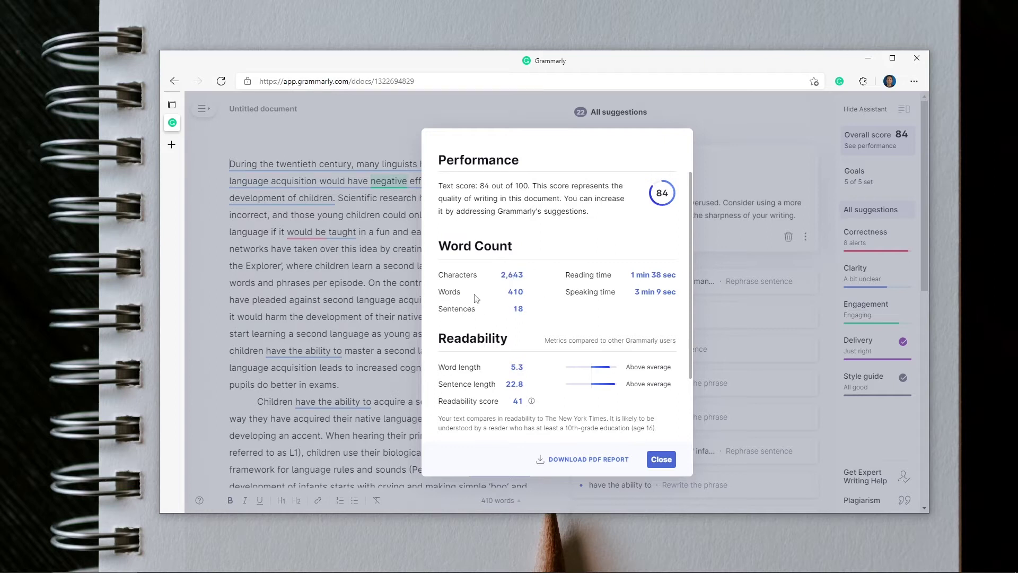
{"action": "scroll", "coordinate": [565, 314], "scroll_direction": "down", "scroll_amount": 2}
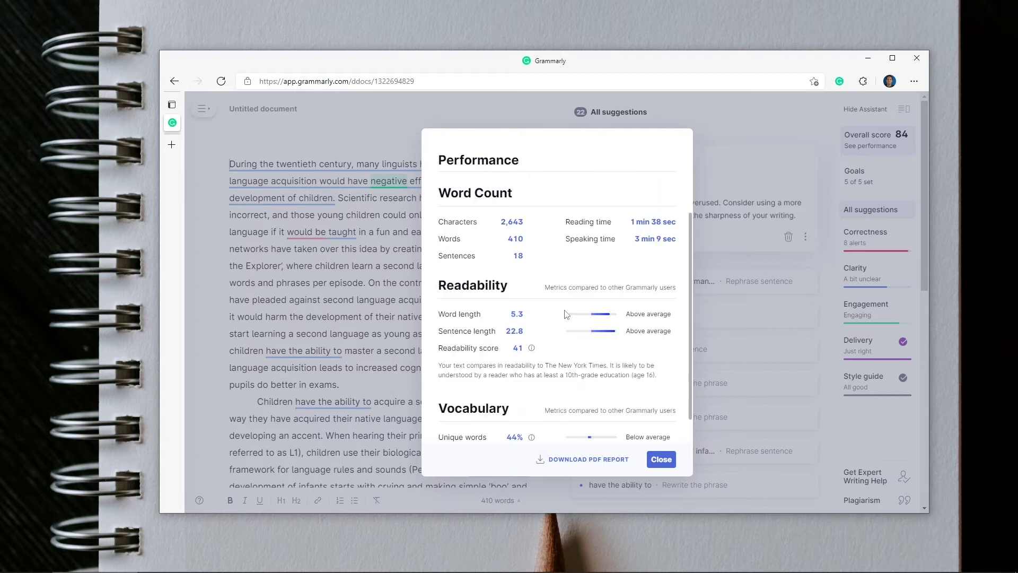
{"action": "scroll", "coordinate": [565, 314], "scroll_direction": "down", "scroll_amount": 2}
{"action": "scroll", "coordinate": [567, 318], "scroll_direction": "up", "scroll_amount": 4}
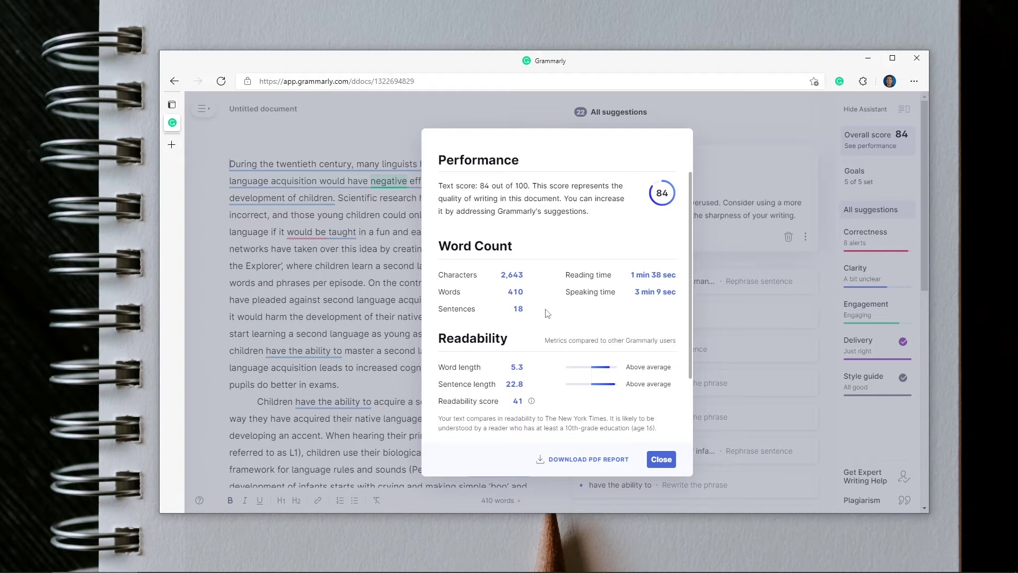
{"action": "scroll", "coordinate": [562, 286], "scroll_direction": "down", "scroll_amount": 2}
{"action": "scroll", "coordinate": [562, 283], "scroll_direction": "down", "scroll_amount": 1}
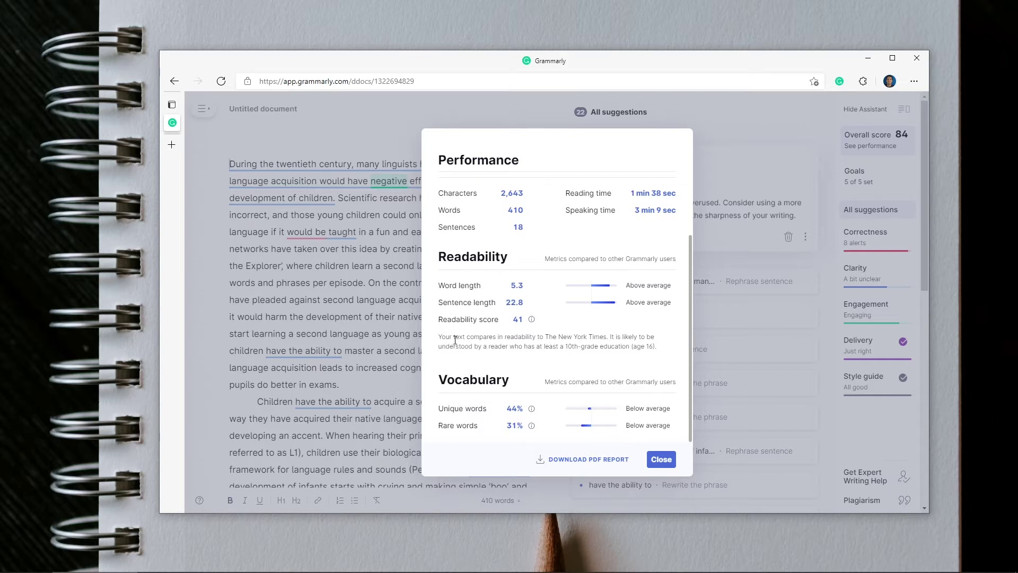
{"action": "mouse_move", "coordinate": [531, 326]}
Step: Download the performance report as a PDF
{"action": "left_click", "coordinate": [609, 466]}
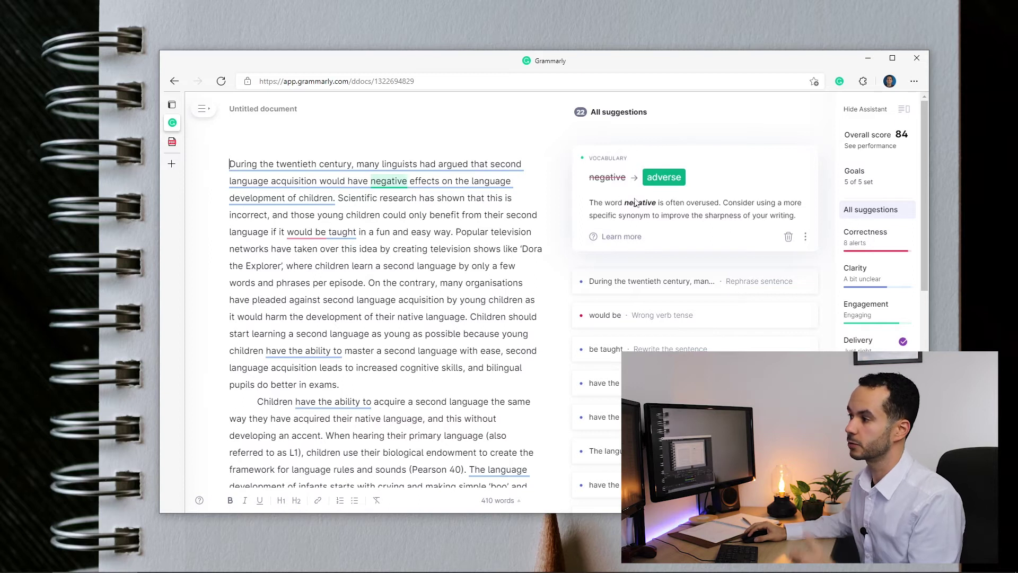
Step: Replace 'negative' with 'adverse' and view the full explanation for the missing comma before 'which'
{"action": "left_click", "coordinate": [673, 182]}
{"action": "scroll", "coordinate": [675, 189], "scroll_direction": "down", "scroll_amount": 2}
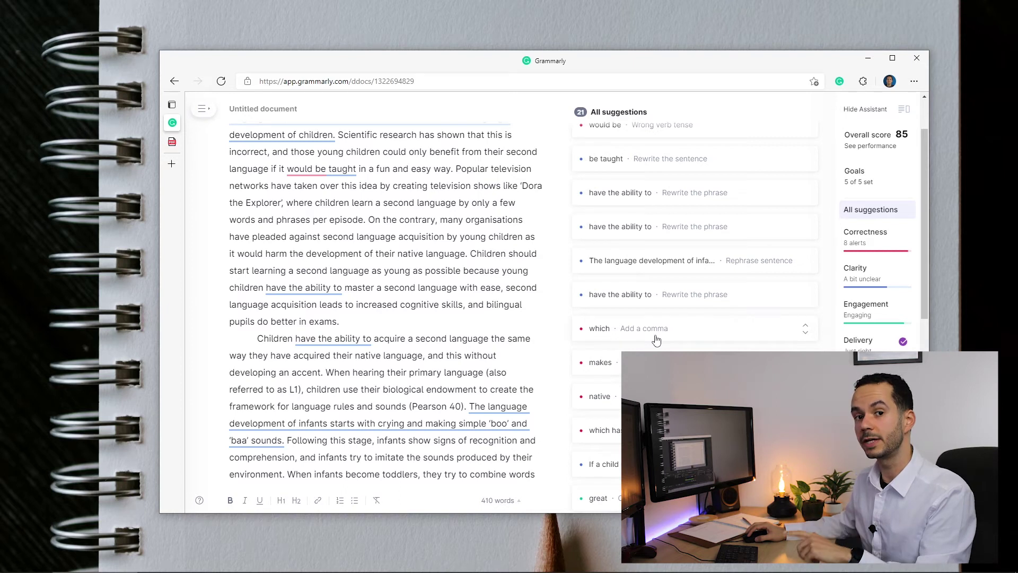
{"action": "left_click", "coordinate": [678, 334]}
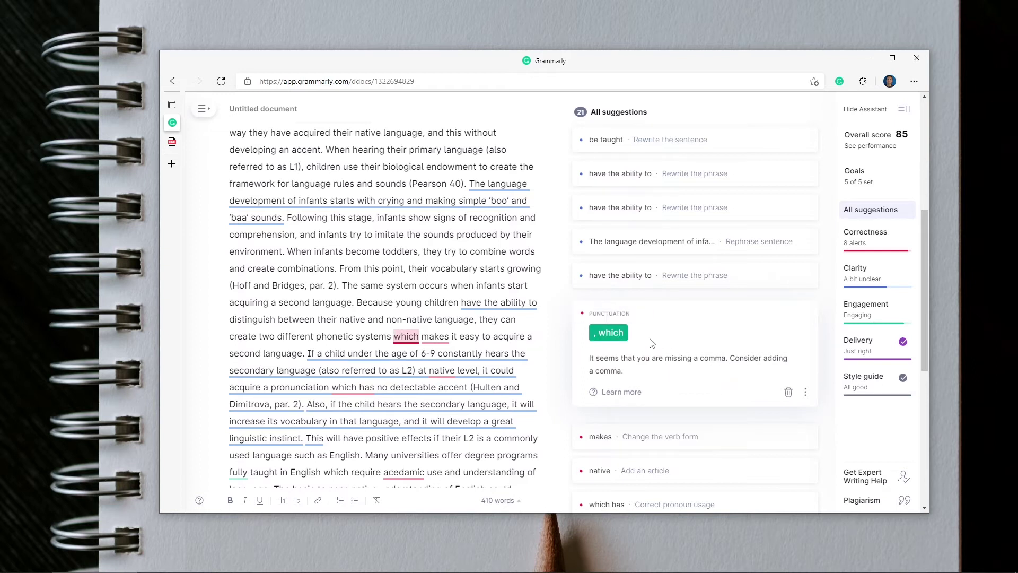
{"action": "left_click", "coordinate": [622, 393]}
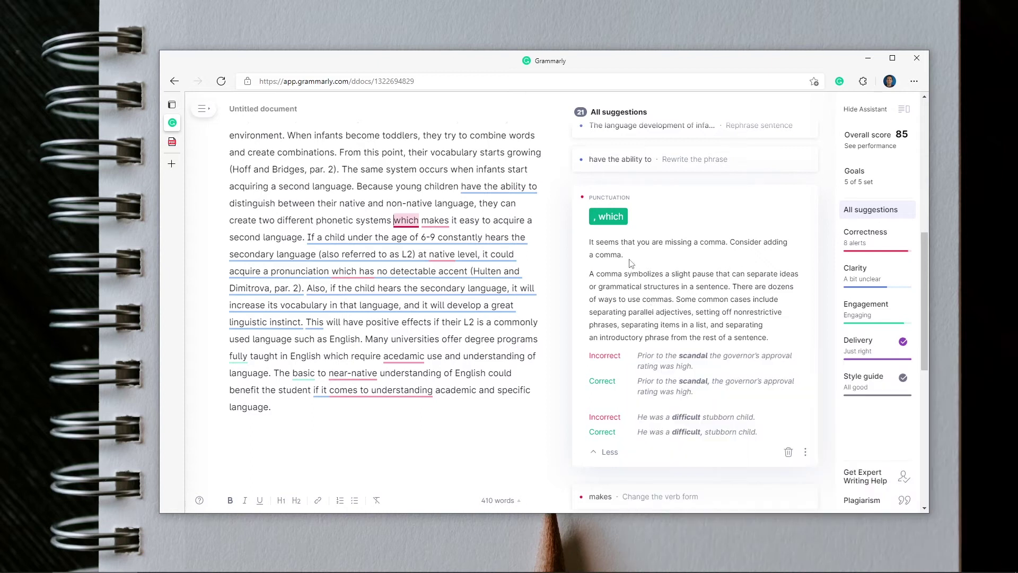
Step: Insert the comma before 'which' and apply the 'a near-native' article correction
{"action": "left_click", "coordinate": [614, 220]}
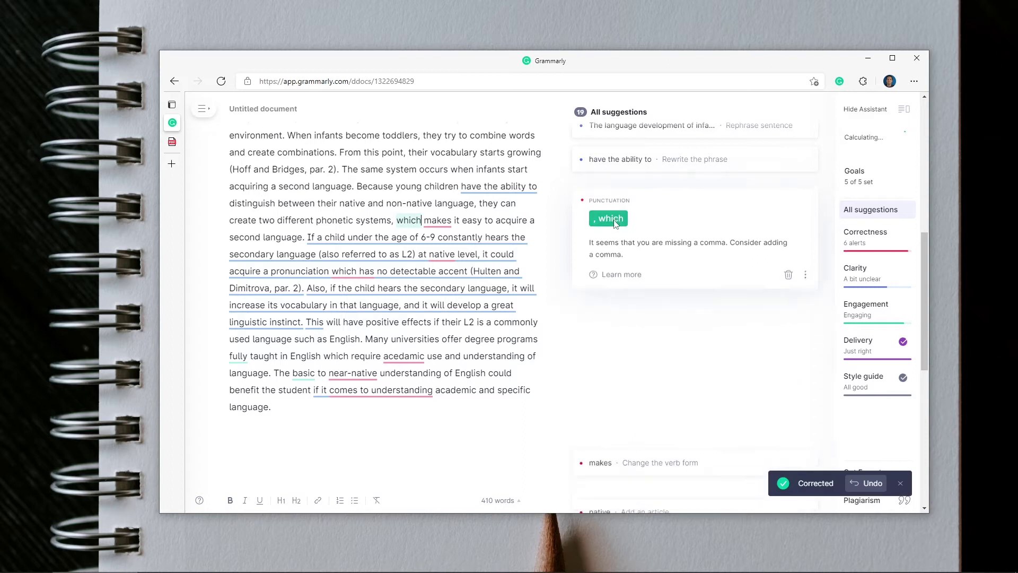
{"action": "left_click", "coordinate": [362, 372]}
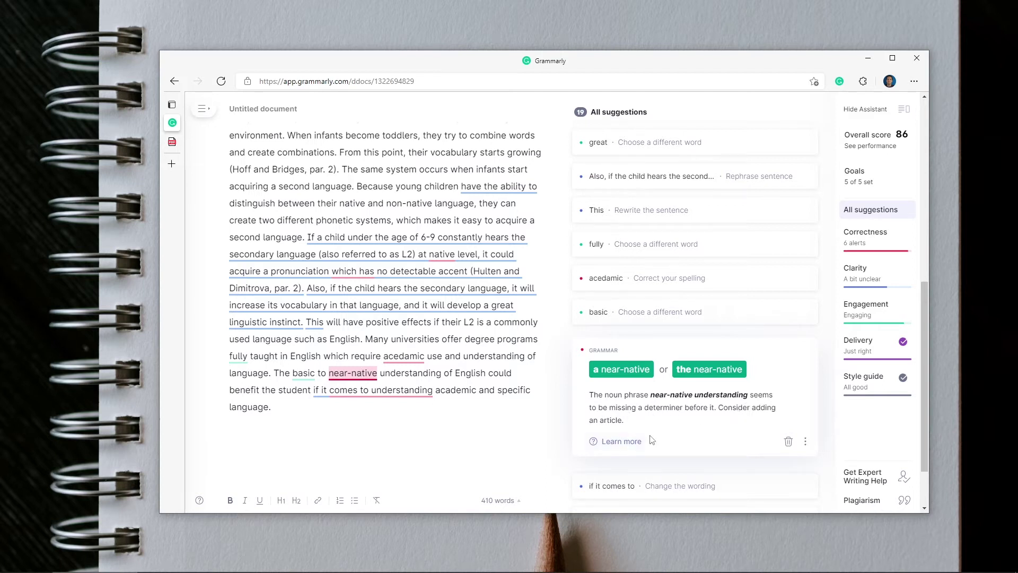
{"action": "left_click", "coordinate": [618, 441]}
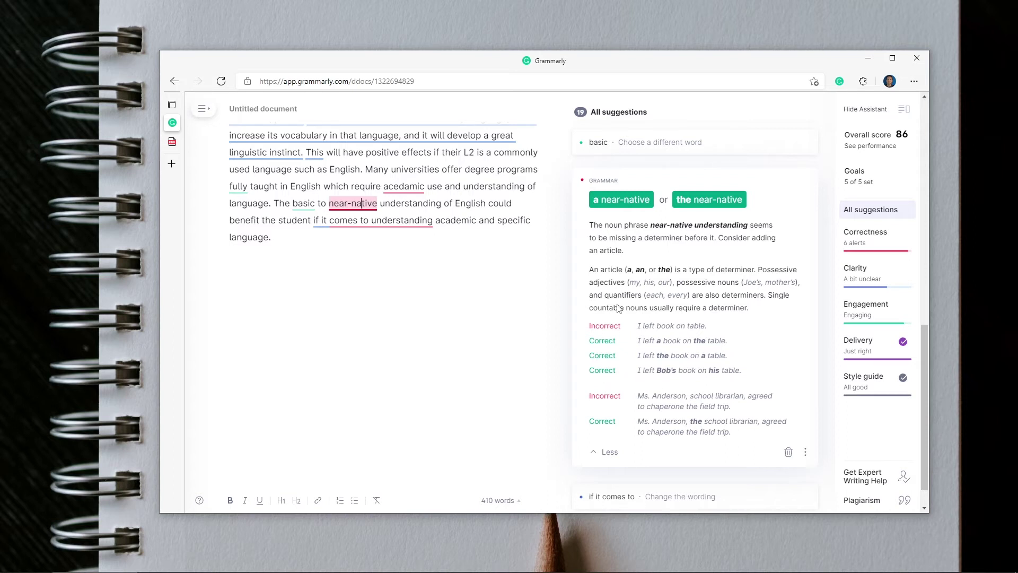
{"action": "left_click", "coordinate": [627, 201]}
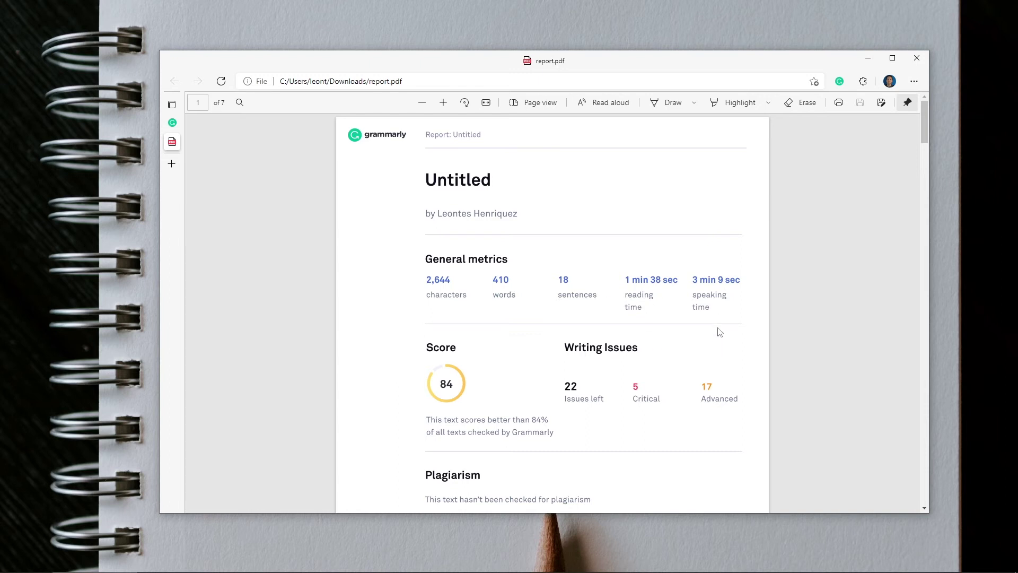
Step: Scroll to page 2's Engagement, Clarity and Correctness breakdown and turn on freehand drawing
{"action": "scroll", "coordinate": [715, 297], "scroll_direction": "down", "scroll_amount": 2}
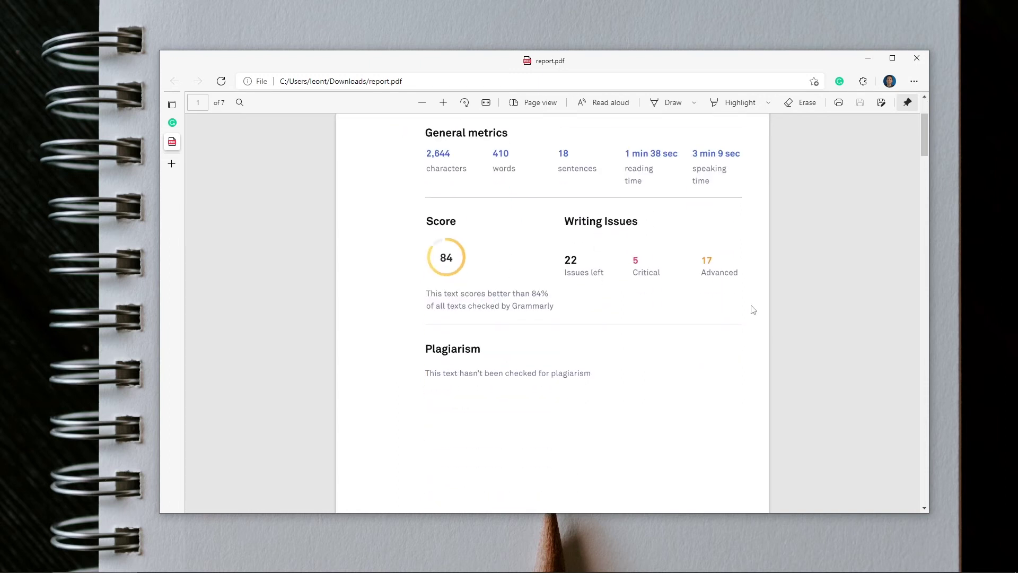
{"action": "scroll", "coordinate": [623, 354], "scroll_direction": "down", "scroll_amount": 1}
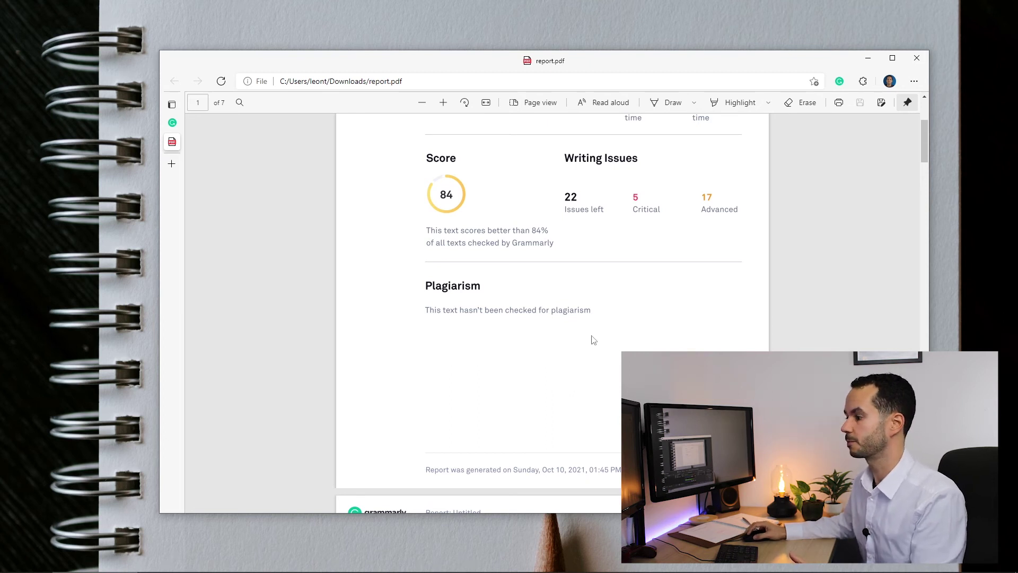
{"action": "scroll", "coordinate": [592, 339], "scroll_direction": "down", "scroll_amount": 1}
{"action": "scroll", "coordinate": [592, 339], "scroll_direction": "down", "scroll_amount": 5}
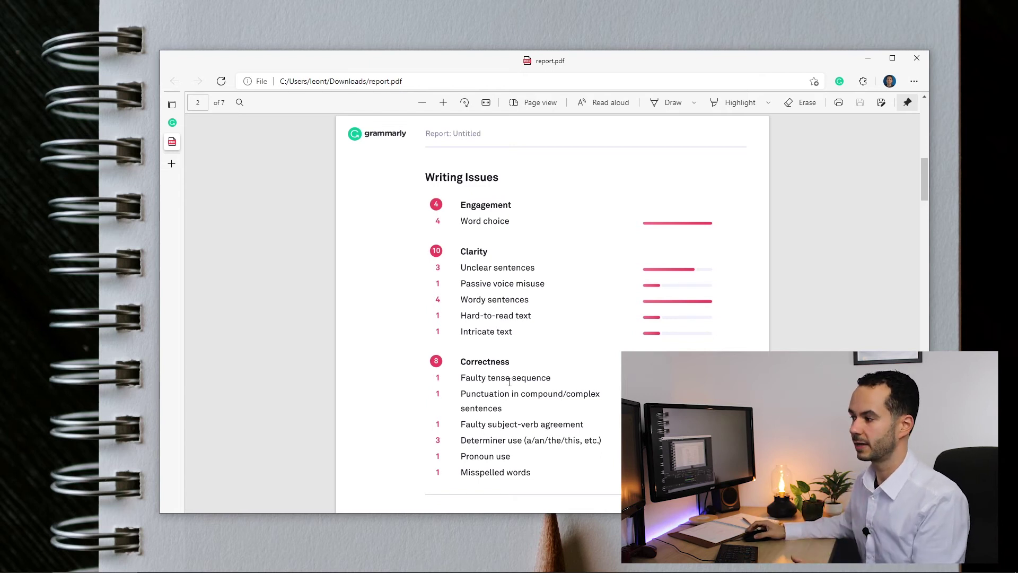
{"action": "scroll", "coordinate": [484, 386], "scroll_direction": "down", "scroll_amount": 1}
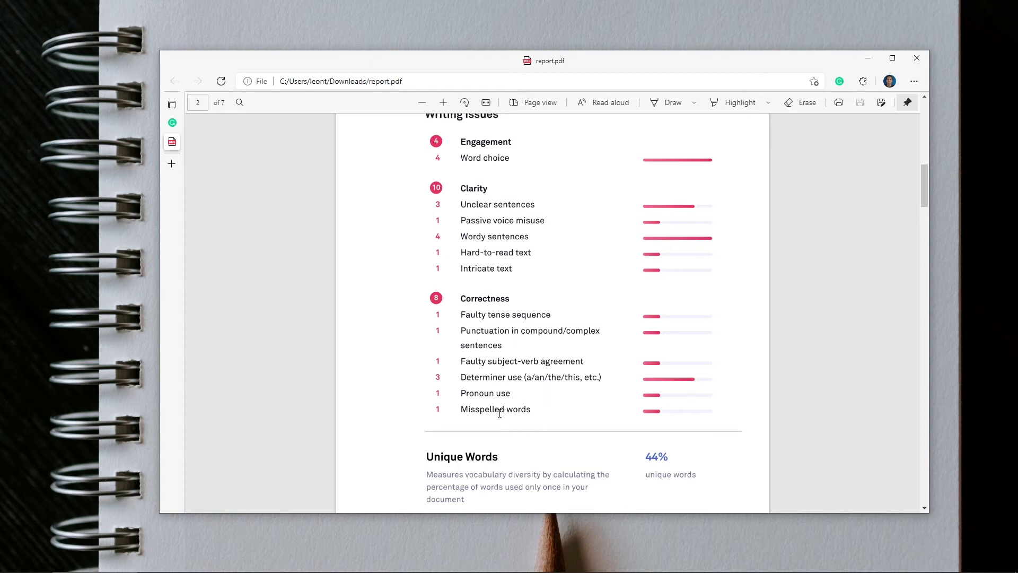
{"action": "left_click", "coordinate": [669, 103]}
Step: Circle page 2's Correctness issues in blue ink, then review the remaining pages back to page 3
{"action": "mouse_move", "coordinate": [509, 287]}
{"action": "left_mouse_down"}
{"action": "mouse_move", "coordinate": [383, 365]}
{"action": "mouse_move", "coordinate": [641, 445]}
{"action": "mouse_move", "coordinate": [569, 294]}
{"action": "mouse_move", "coordinate": [459, 294]}
{"action": "left_mouse_up"}
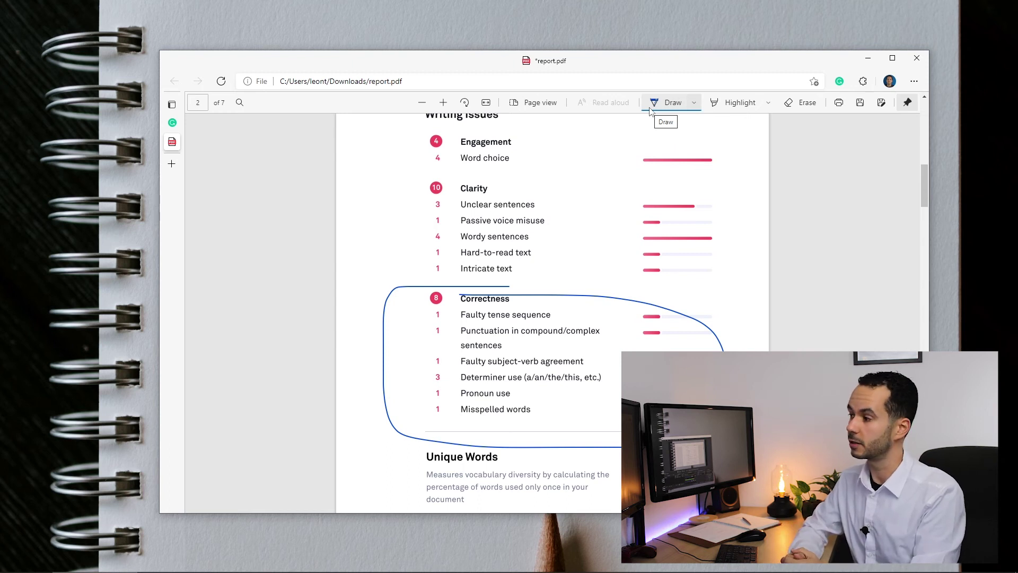
{"action": "scroll", "coordinate": [485, 281], "scroll_direction": "down", "scroll_amount": 3}
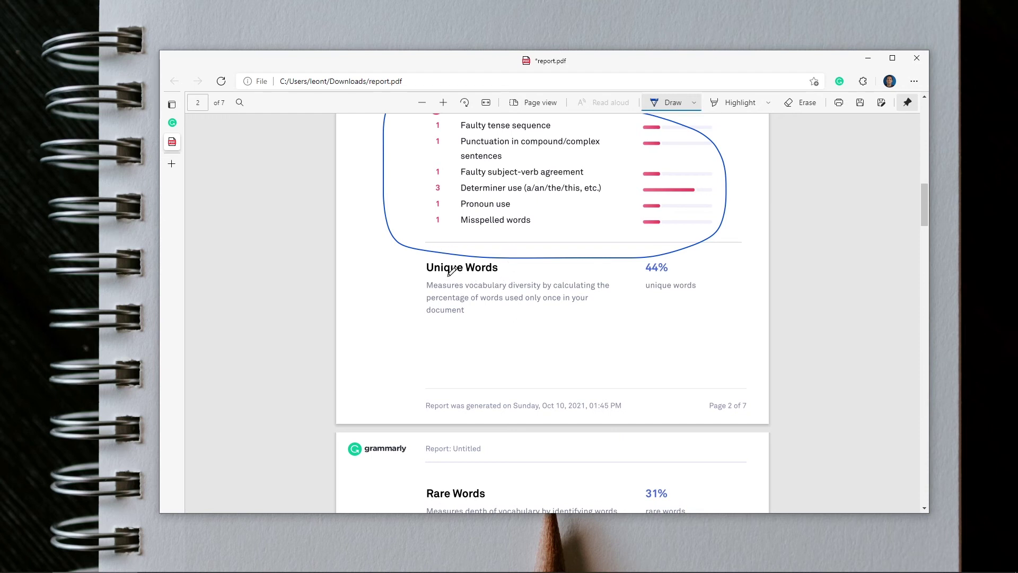
{"action": "scroll", "coordinate": [472, 290], "scroll_direction": "down", "scroll_amount": 2}
{"action": "scroll", "coordinate": [495, 359], "scroll_direction": "down", "scroll_amount": 2}
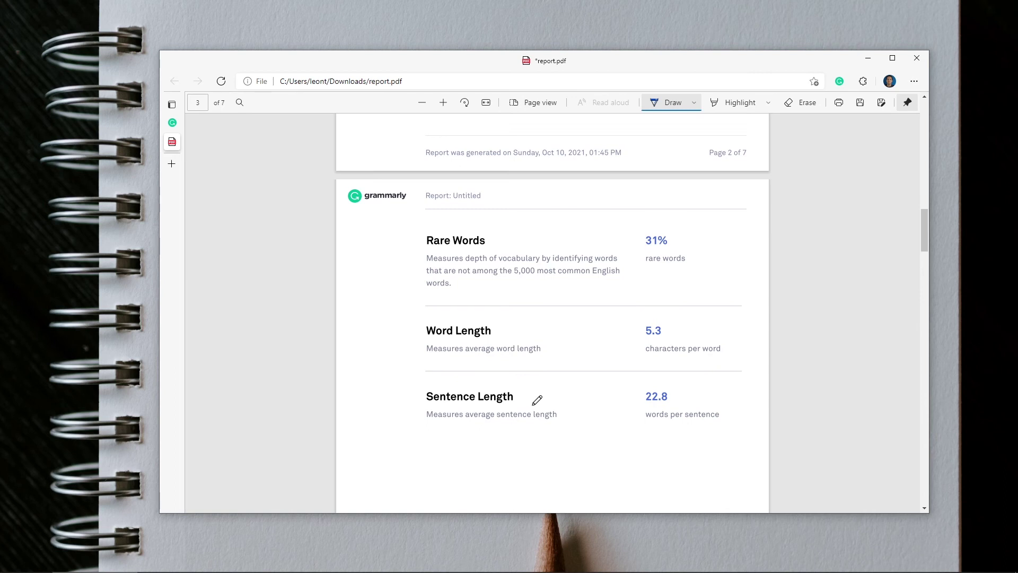
{"action": "scroll", "coordinate": [538, 397], "scroll_direction": "down", "scroll_amount": 1}
{"action": "scroll", "coordinate": [545, 380], "scroll_direction": "down", "scroll_amount": 6}
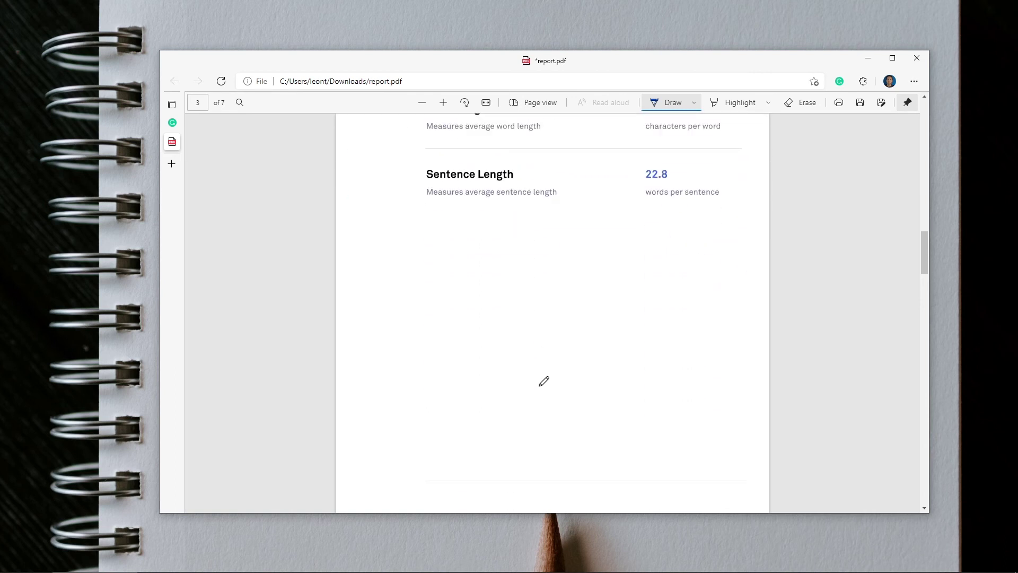
{"action": "scroll", "coordinate": [544, 381], "scroll_direction": "down", "scroll_amount": 15}
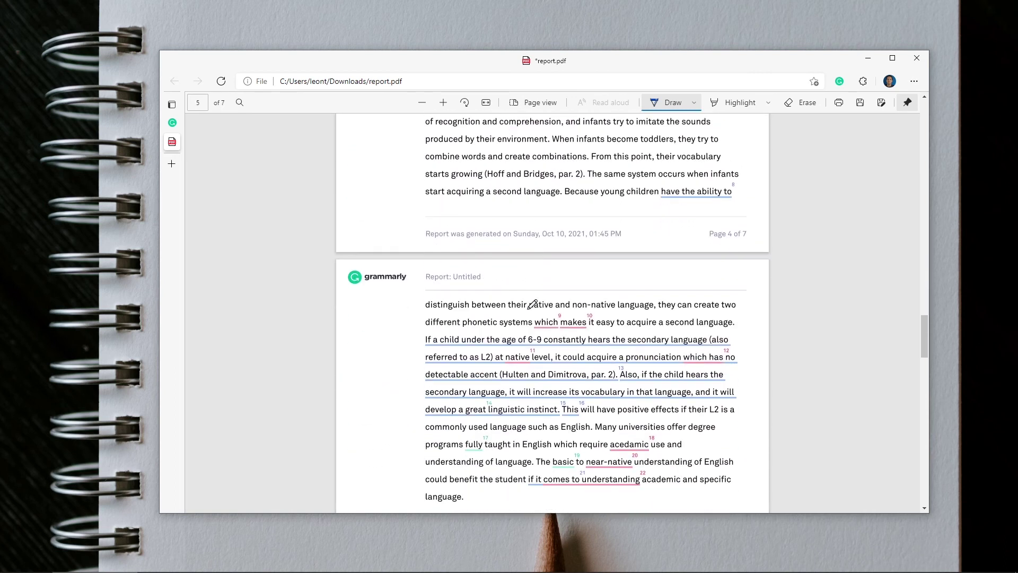
{"action": "scroll", "coordinate": [531, 305], "scroll_direction": "down", "scroll_amount": 10}
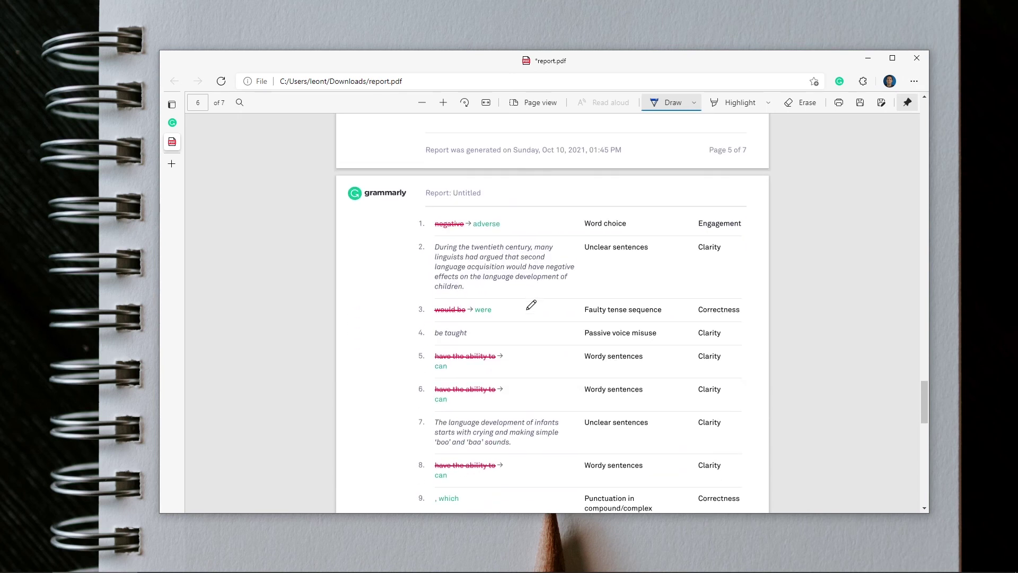
{"action": "scroll", "coordinate": [610, 250], "scroll_direction": "down", "scroll_amount": 10}
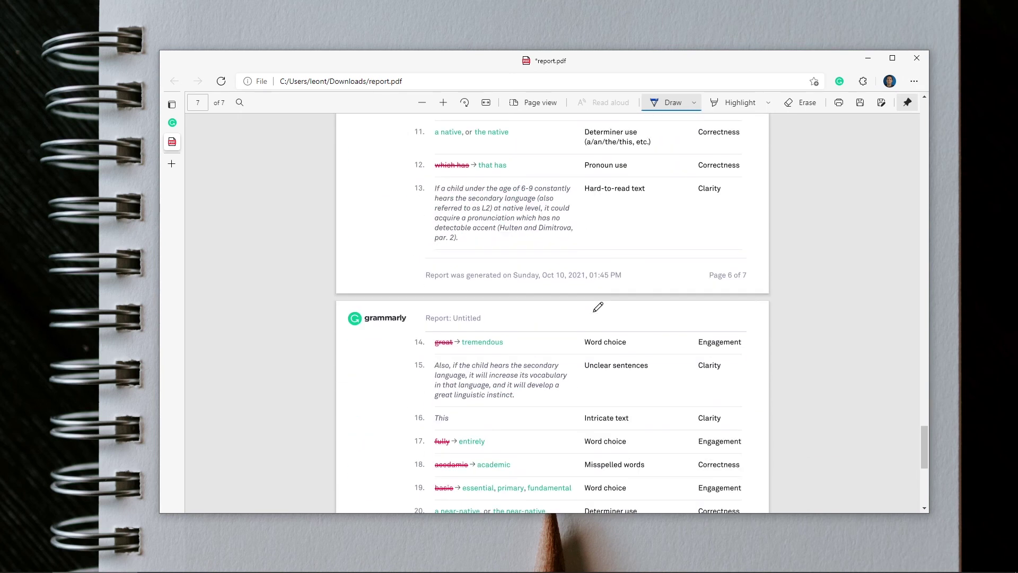
{"action": "scroll", "coordinate": [582, 312], "scroll_direction": "down", "scroll_amount": 6}
{"action": "scroll", "coordinate": [581, 311], "scroll_direction": "up", "scroll_amount": 20}
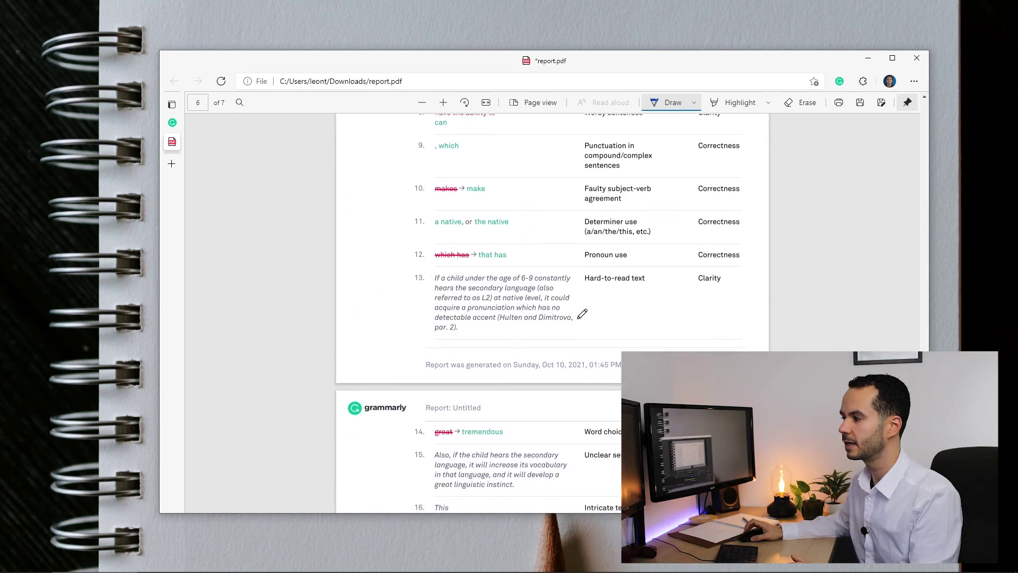
{"action": "scroll", "coordinate": [582, 314], "scroll_direction": "up", "scroll_amount": 6}
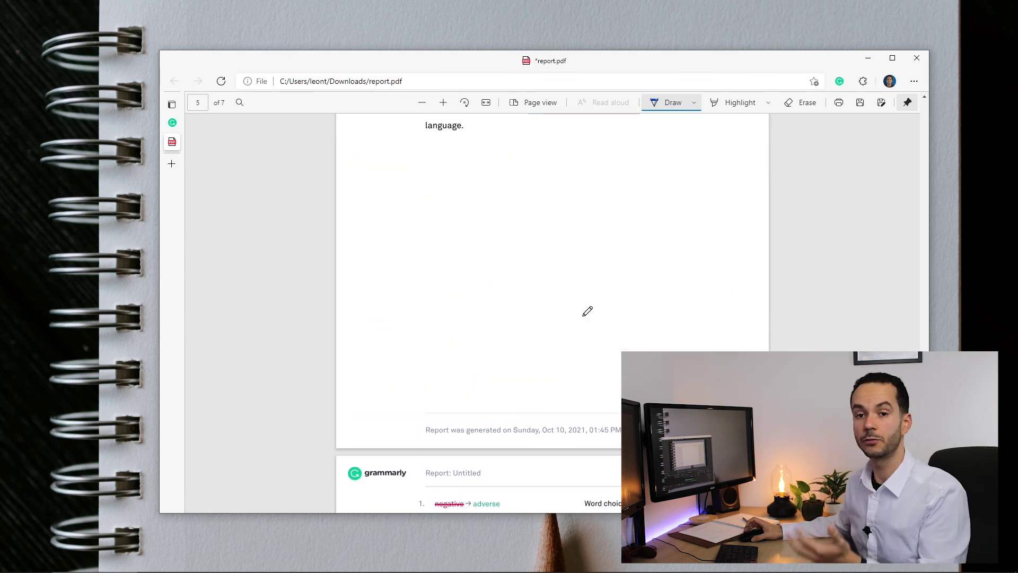
{"action": "scroll", "coordinate": [588, 311], "scroll_direction": "up", "scroll_amount": 15}
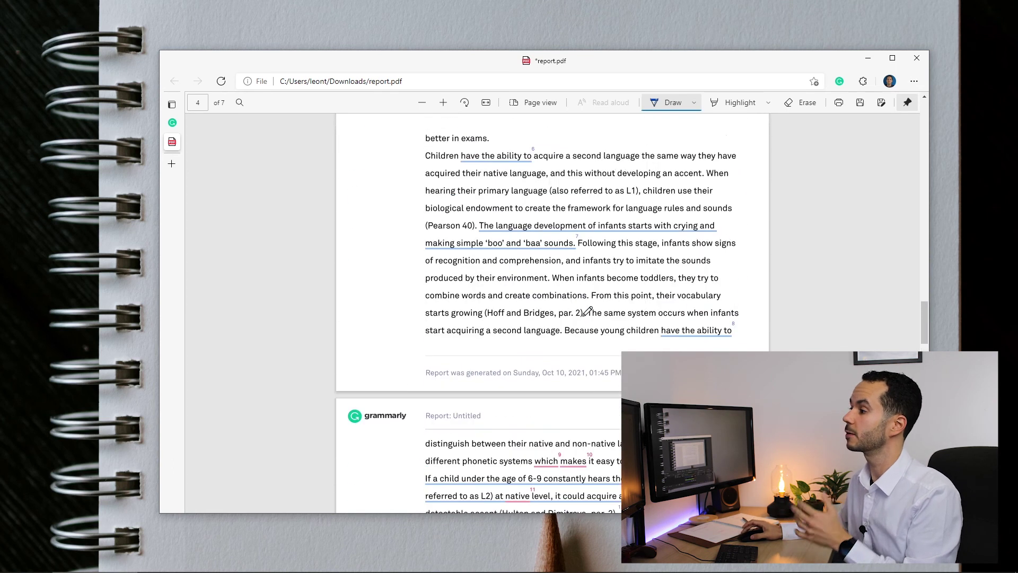
{"action": "scroll", "coordinate": [587, 311], "scroll_direction": "up", "scroll_amount": 10}
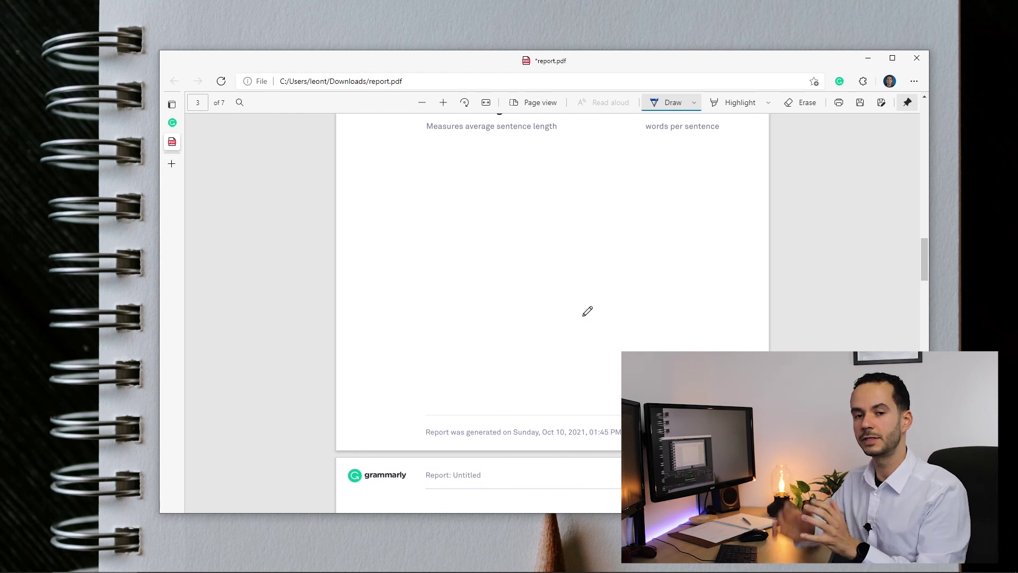